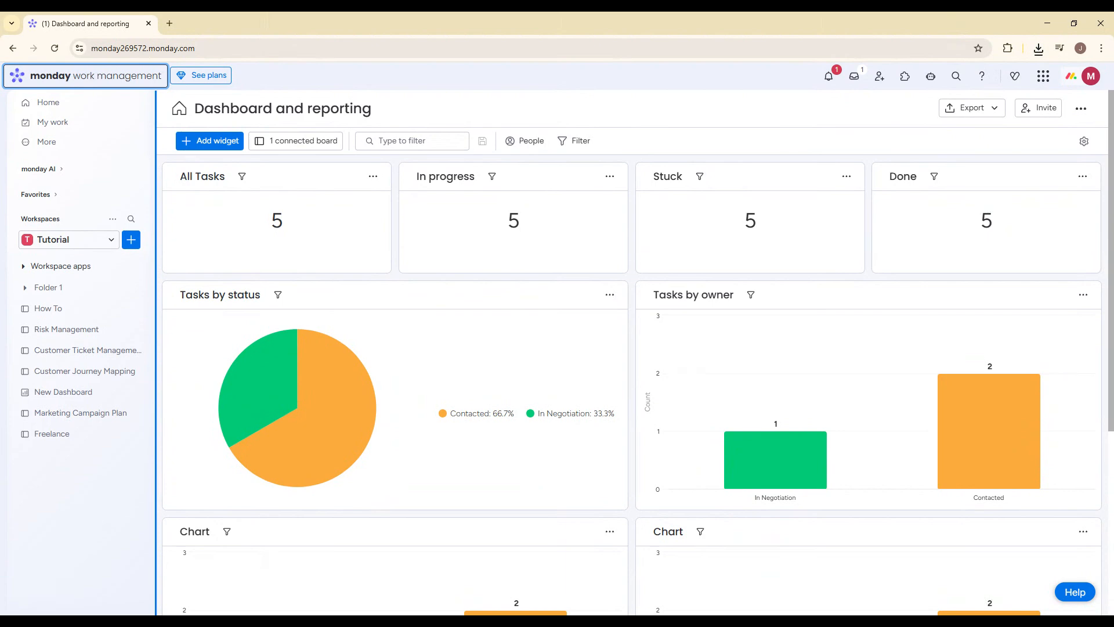
- Create a new board named Event Management in the Tutorial workspace and close the AI Sidekick
click(131, 239)
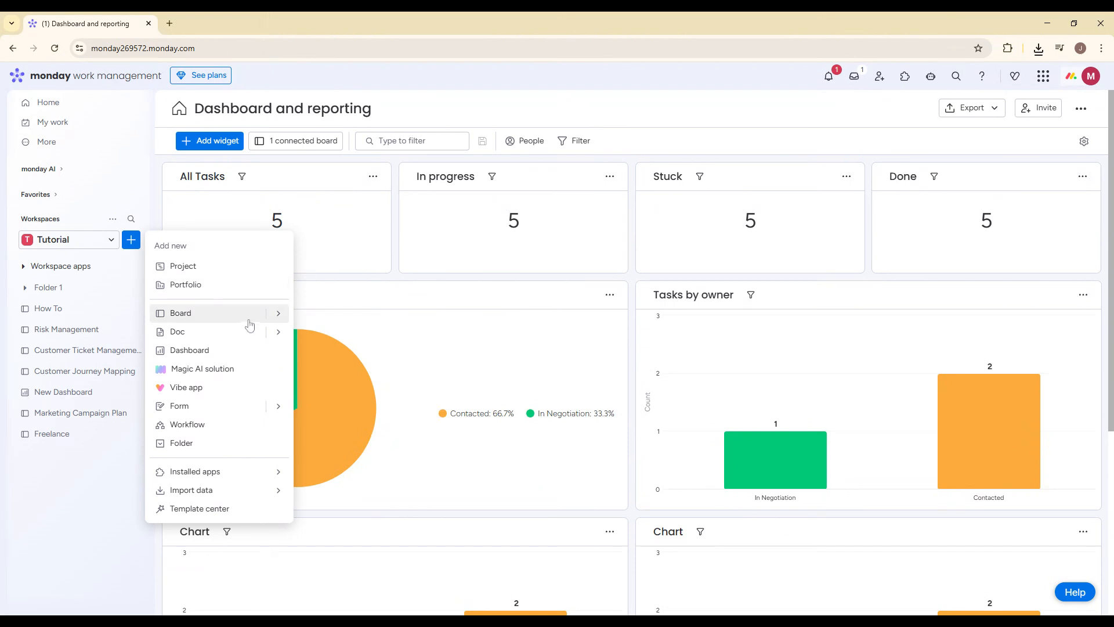
mouse_move(269, 319)
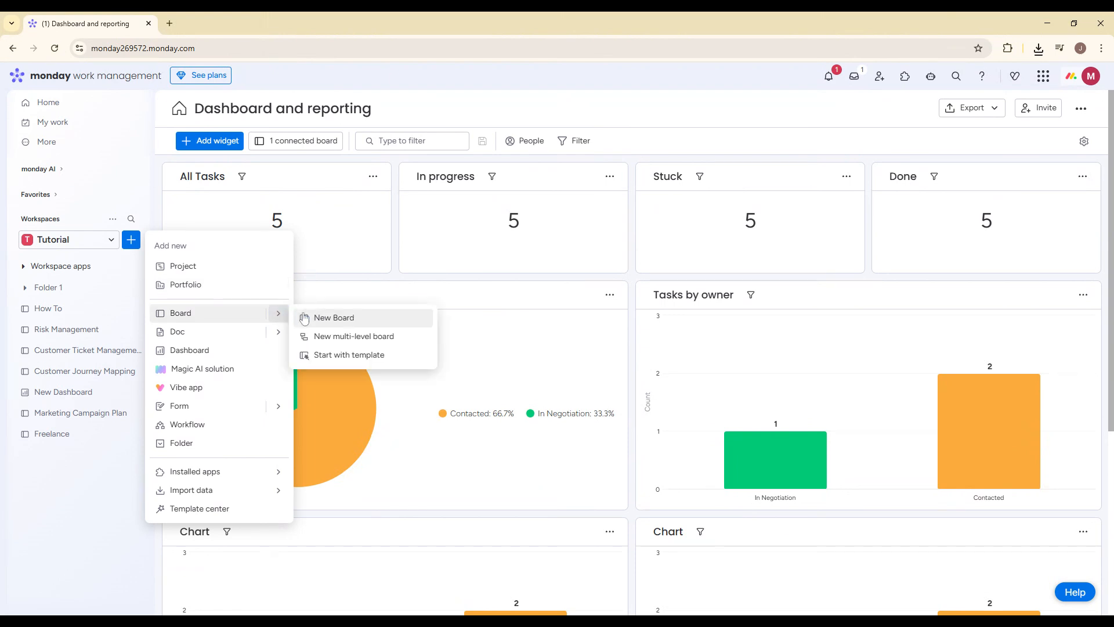
click(304, 319)
click(463, 210)
text(Ebe)
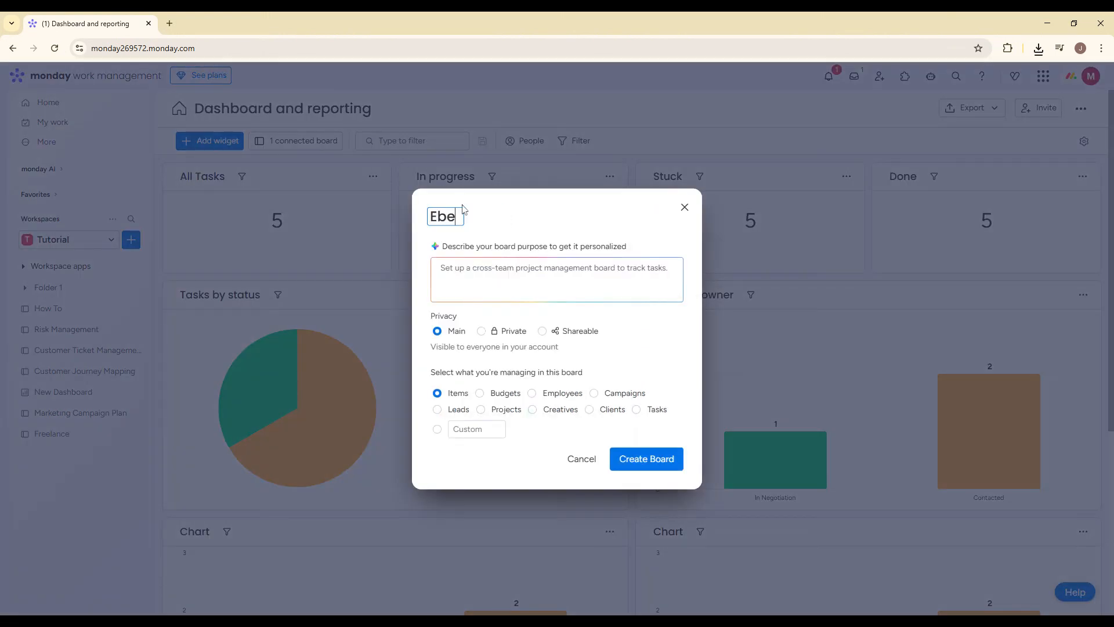
key(BackSpace)
key(BackSpace)
text(vent Management)
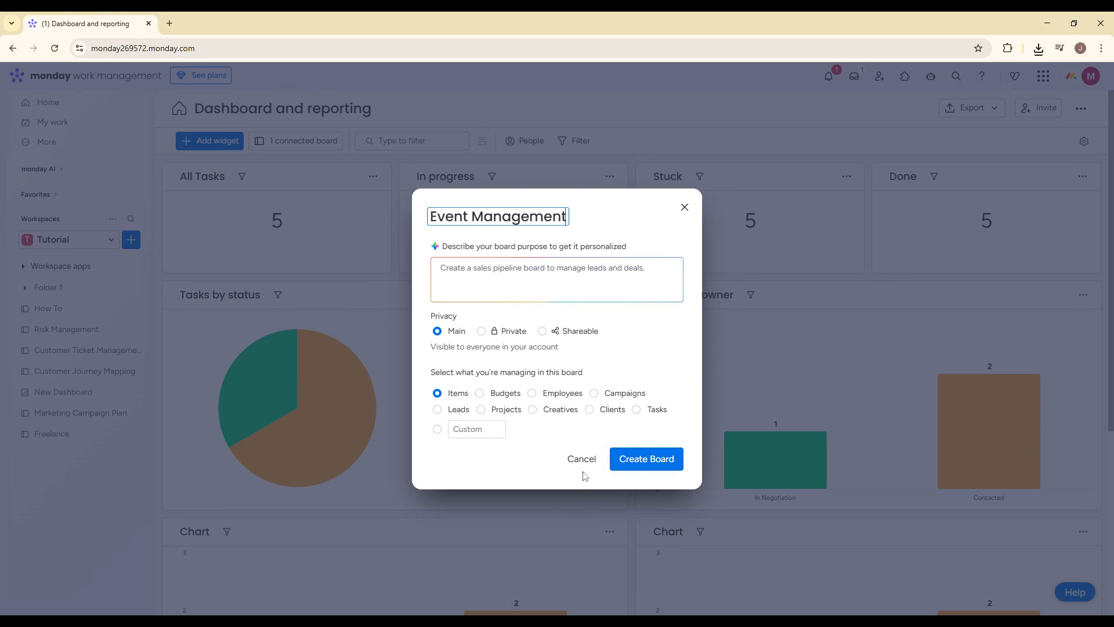
click(565, 478)
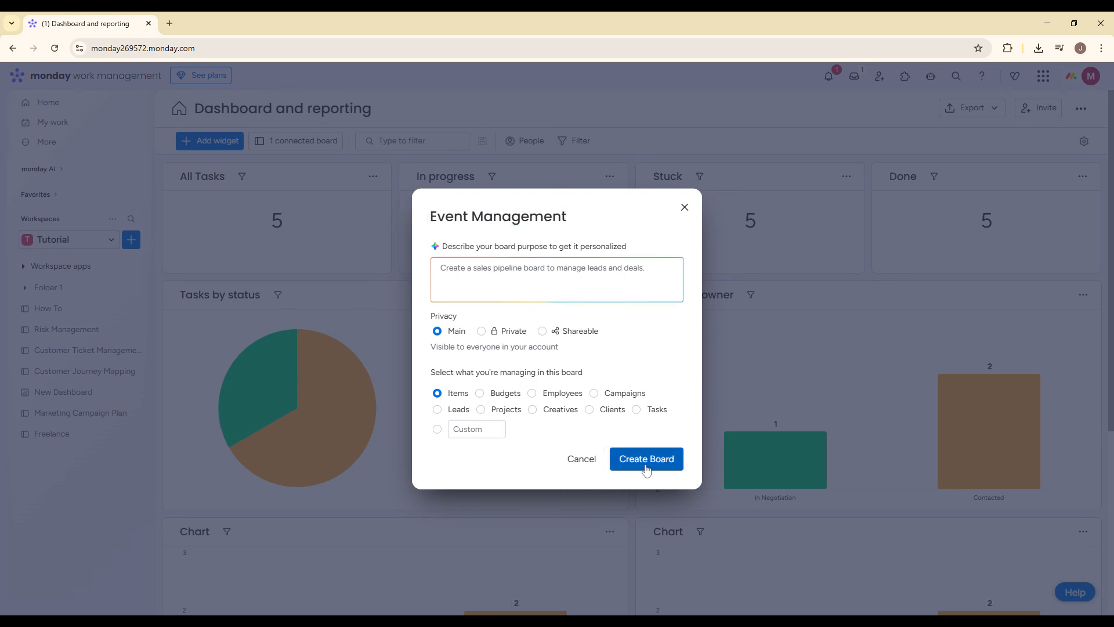
click(642, 469)
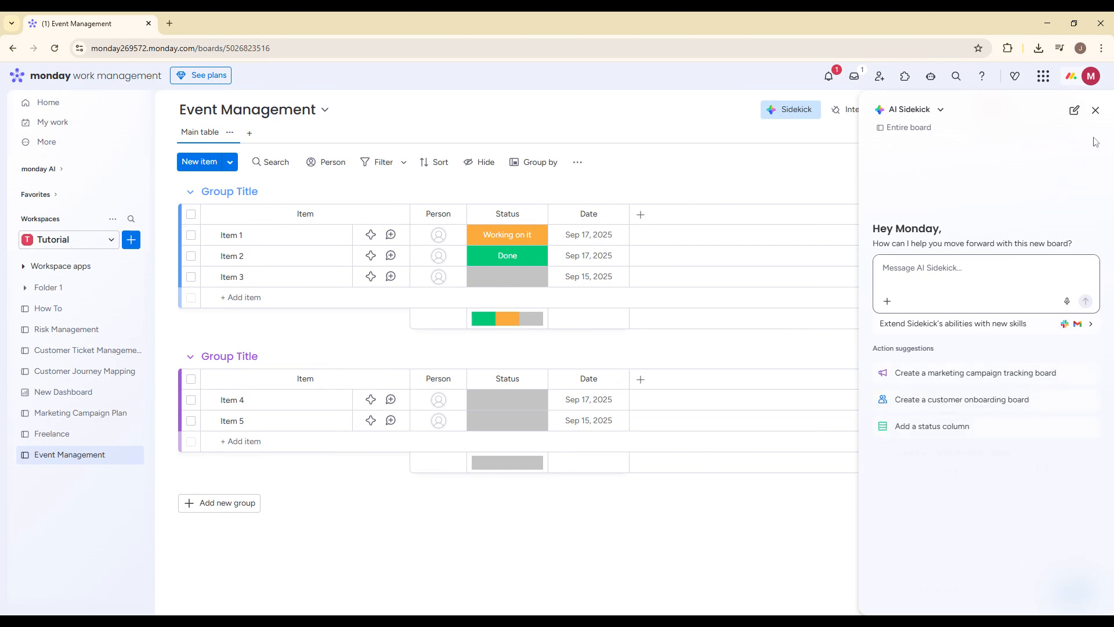
click(1094, 109)
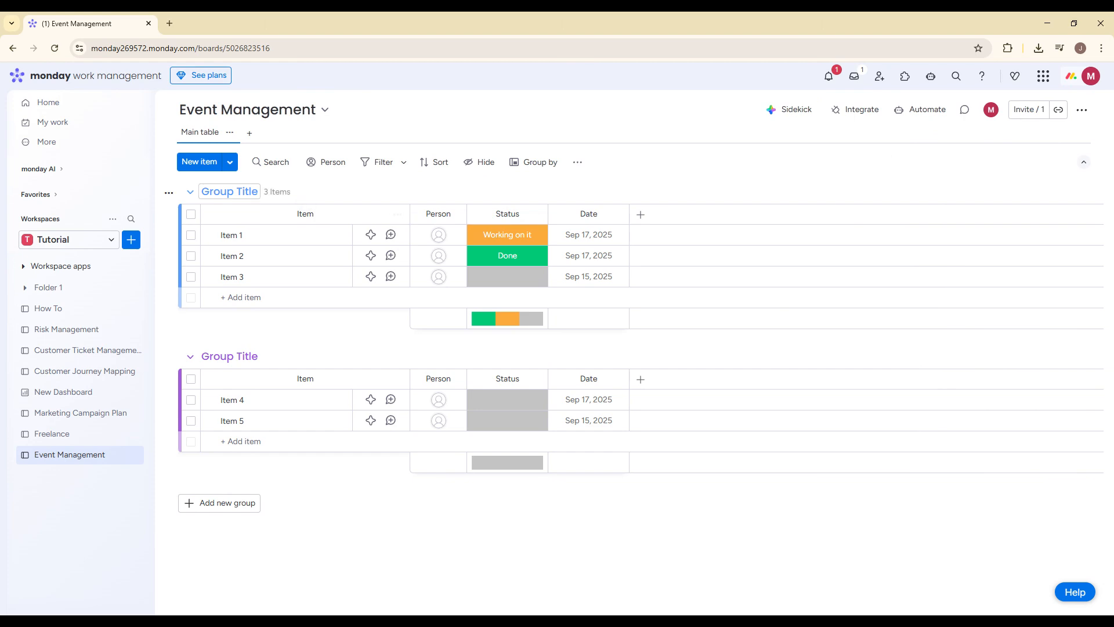
- Rename the board's first group as Planning and the second group as Pre Event
click(273, 191)
key(ctrl+a)
text(Pla)
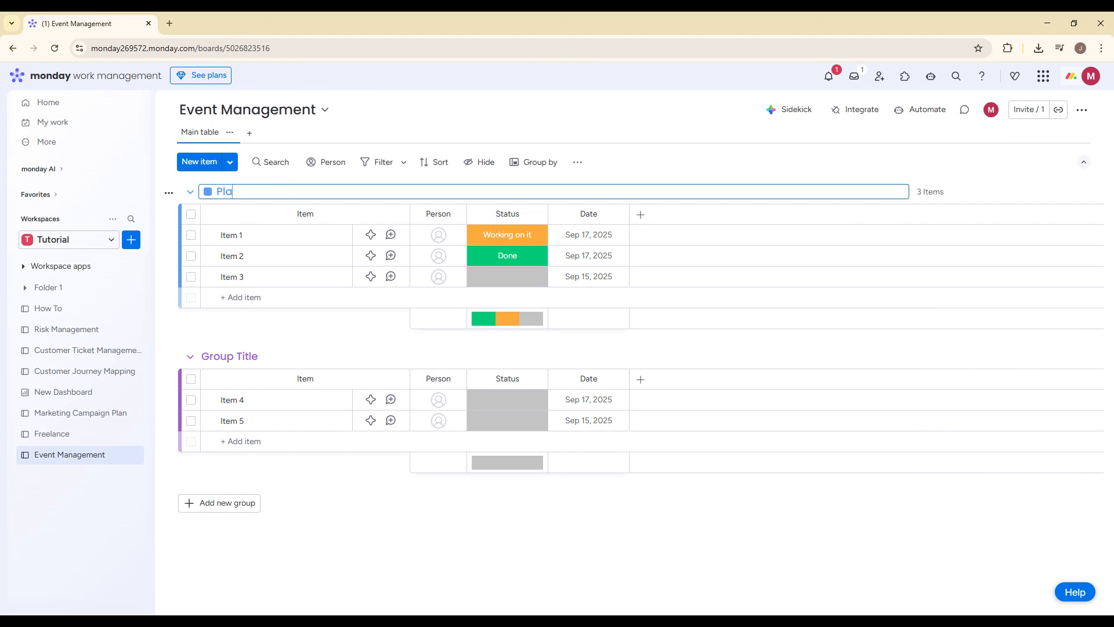
text(nning)
click(229, 355)
key(ctrl+a)
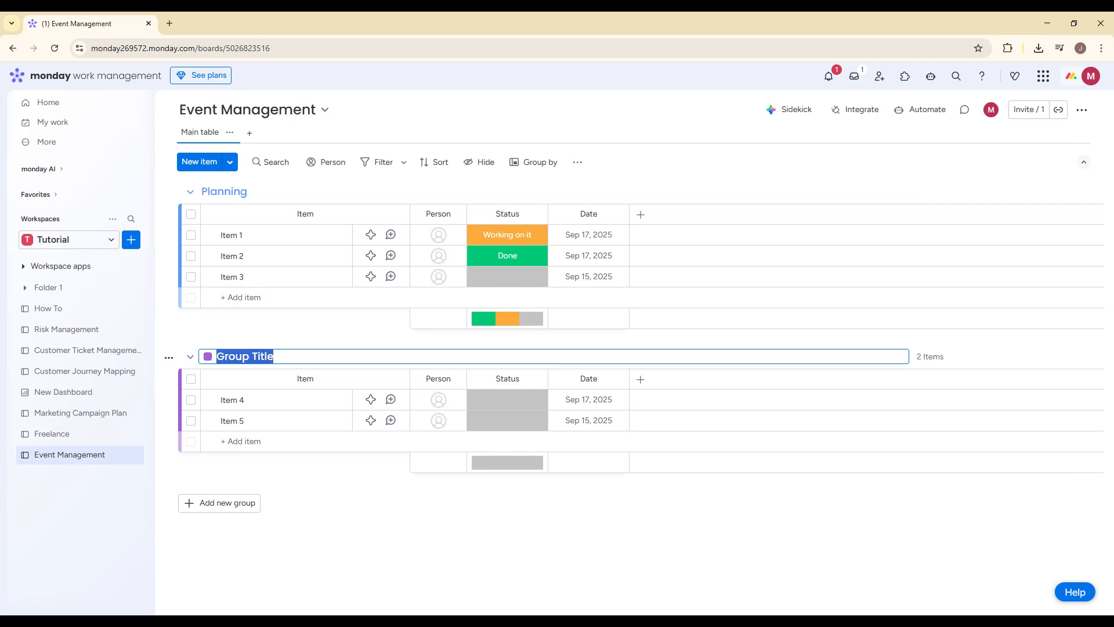
text(Pre Event)
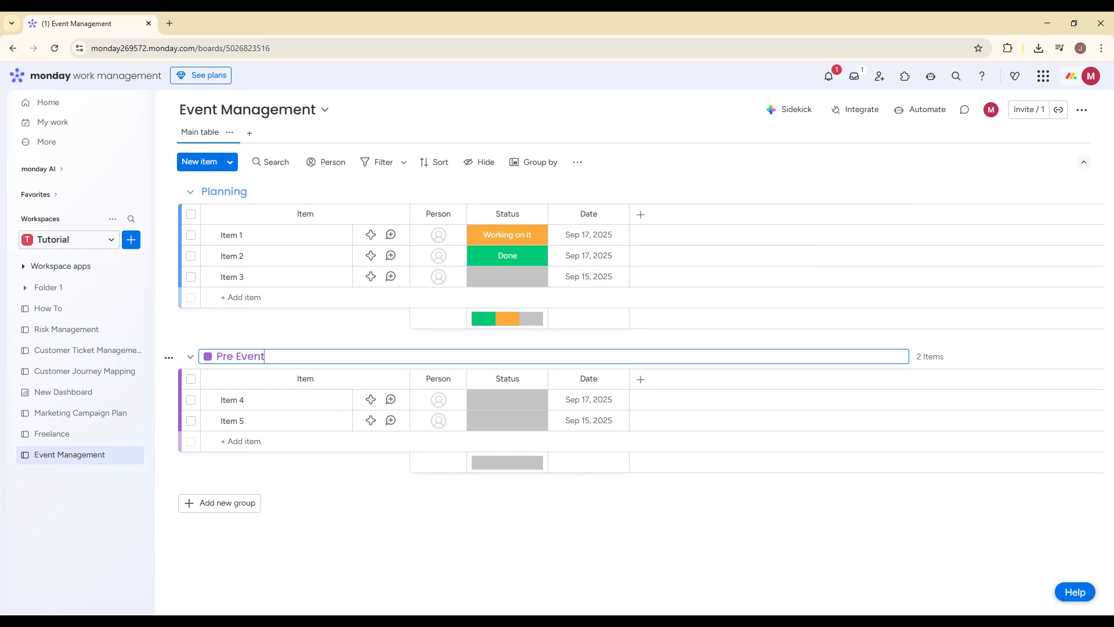
- Add a new group named Live below the Pre Event group
click(232, 503)
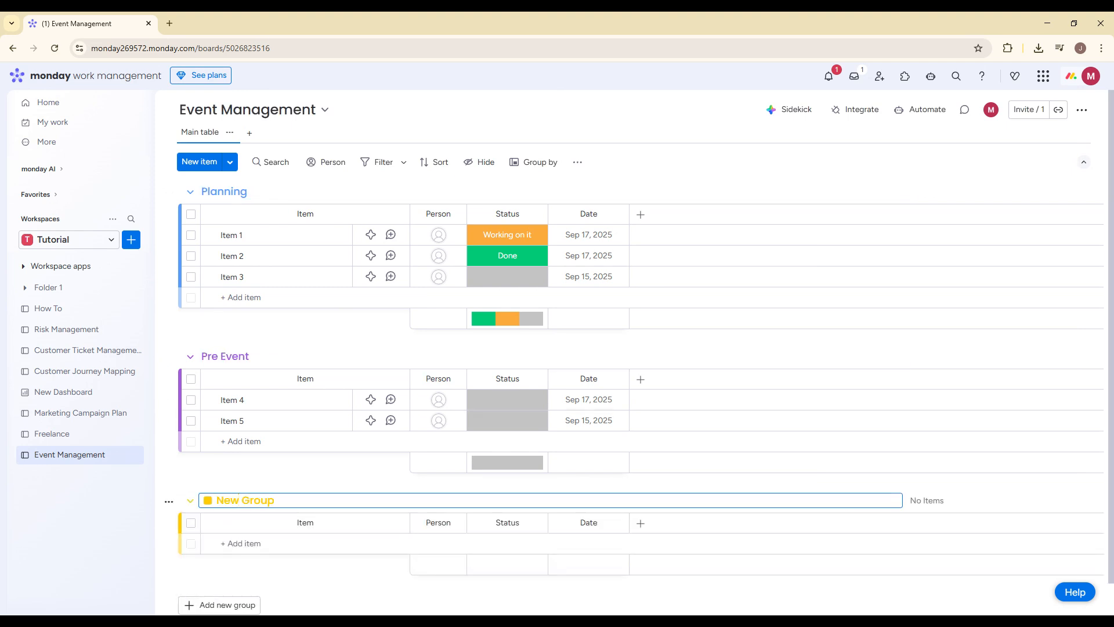
key(ctrl+a)
text(Live)
- Add another group named Completed below the Live group
scroll(244, 522, down, 1)
click(234, 571)
scroll(234, 568, down, 1)
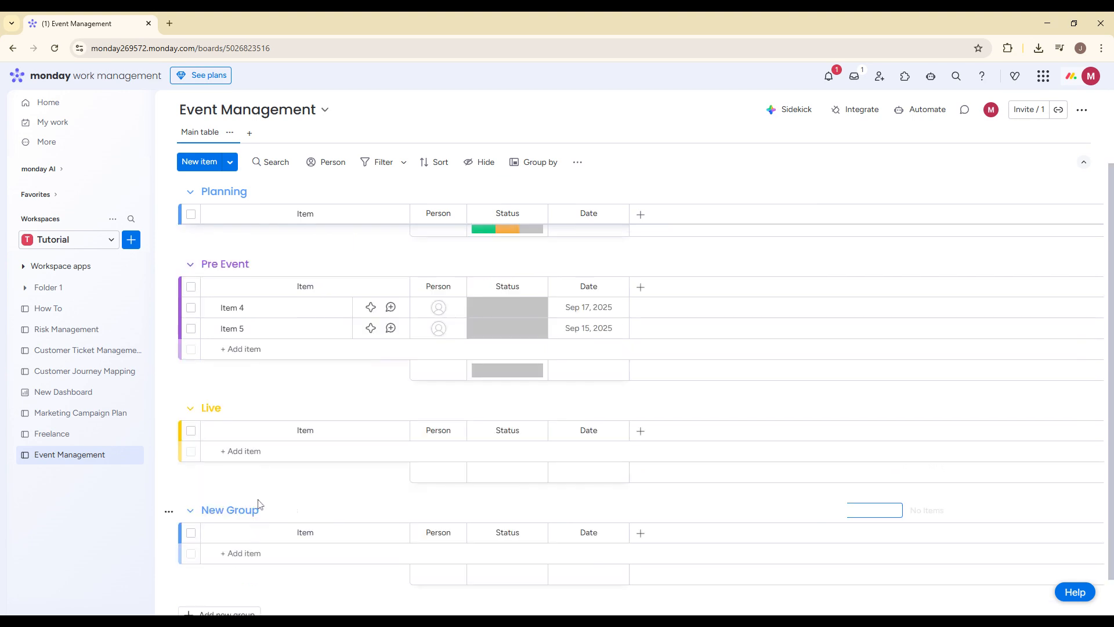
click(255, 510)
key(ctrl+a)
text(D)
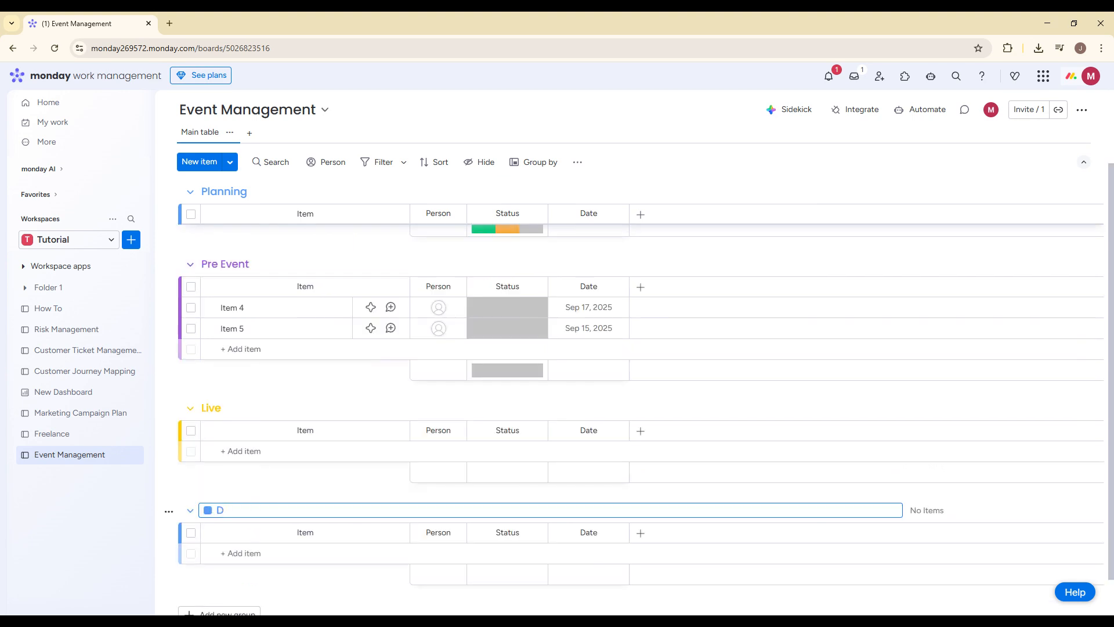
text(ompleted)
scroll(284, 483, up, 2)
click(713, 181)
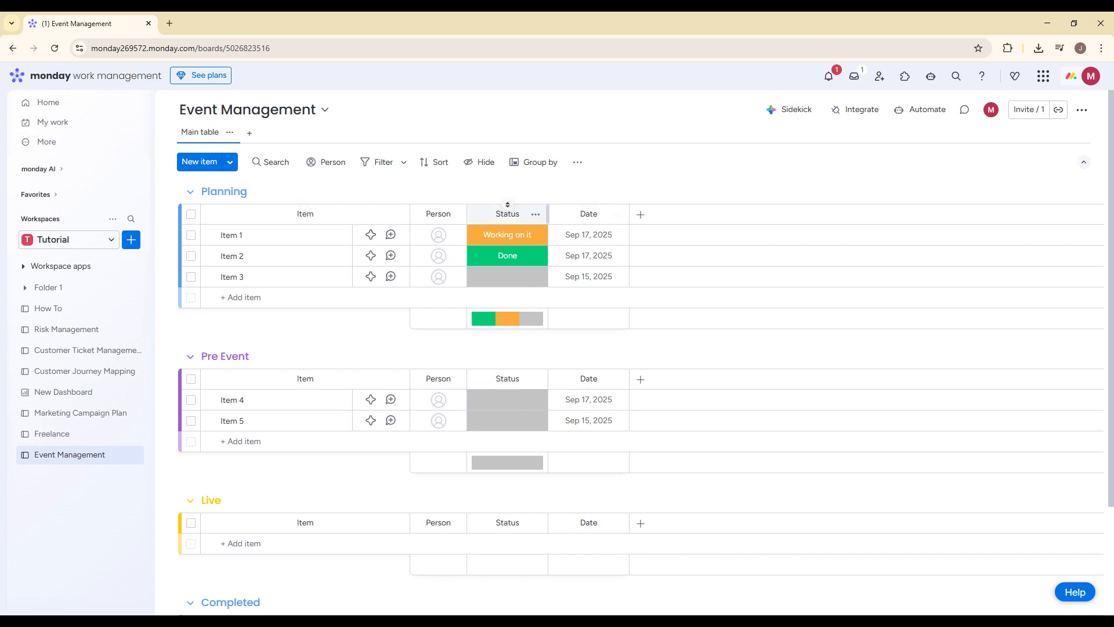
- Edit the Status column's labels, renaming the orange one as In Progress and the red one as Not Started
click(507, 234)
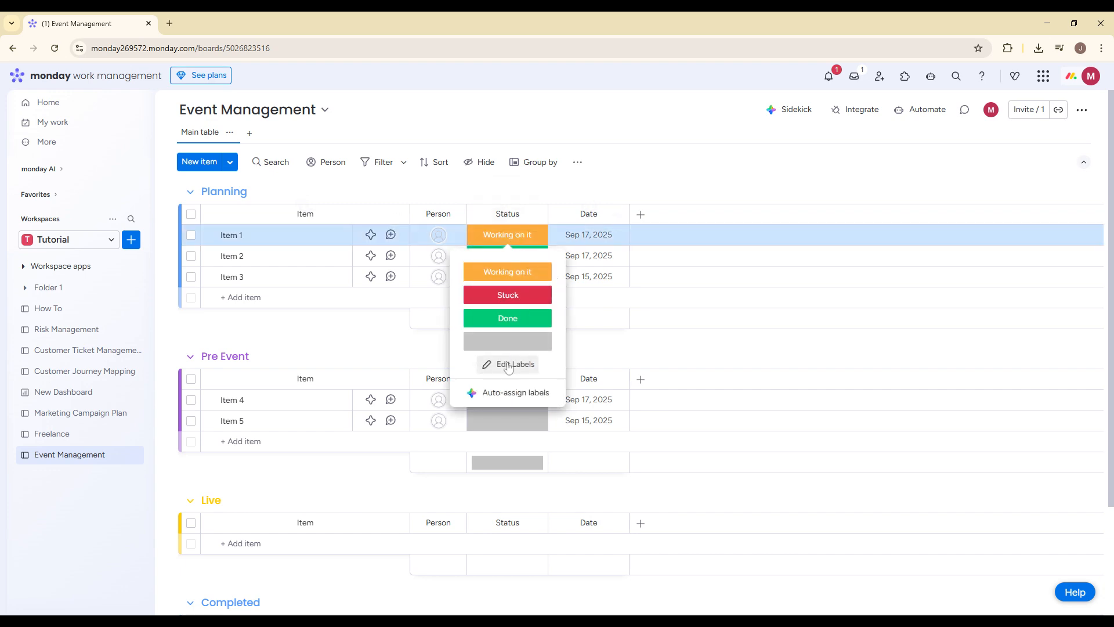
click(508, 364)
click(539, 283)
key(BackSpace)
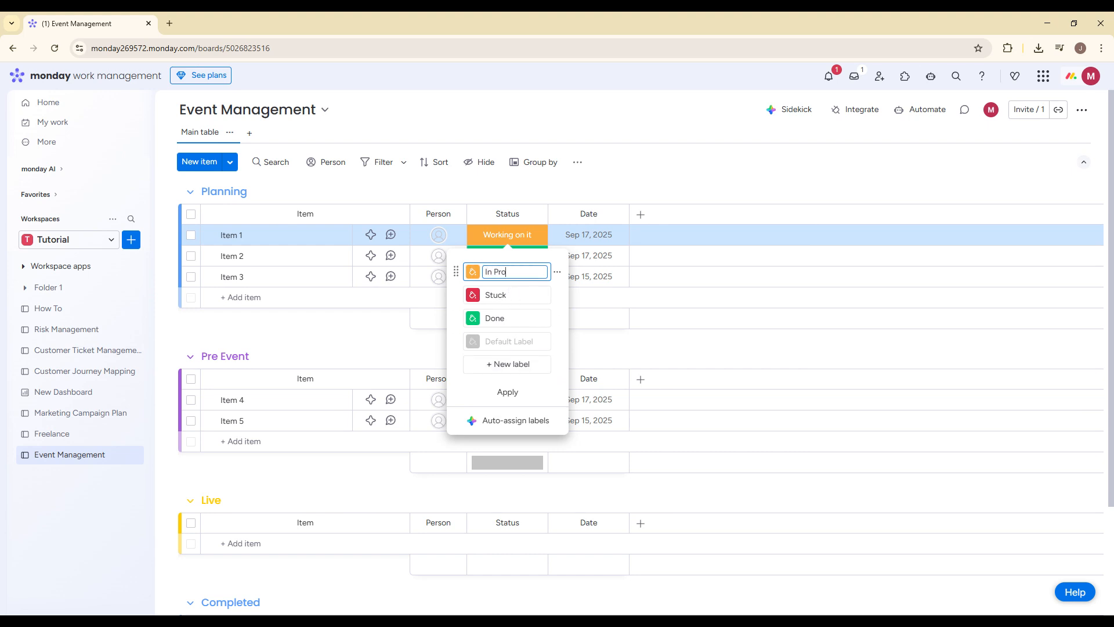
text(In Progress)
click(493, 295)
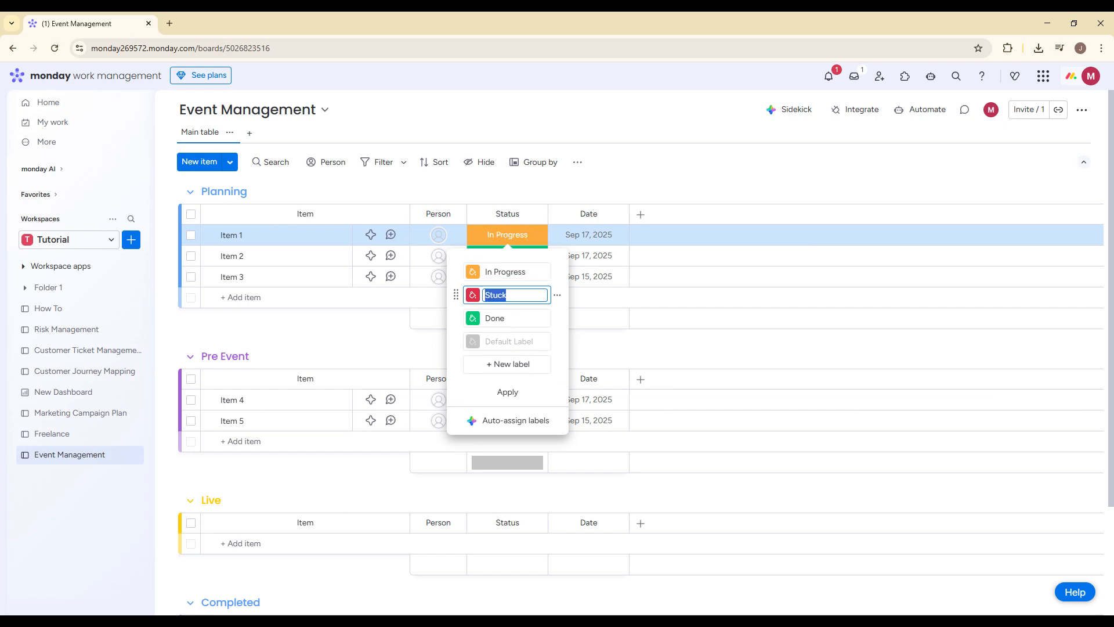
text(Not Started)
click(641, 214)
- Add a text column named Location after the Date column
click(641, 214)
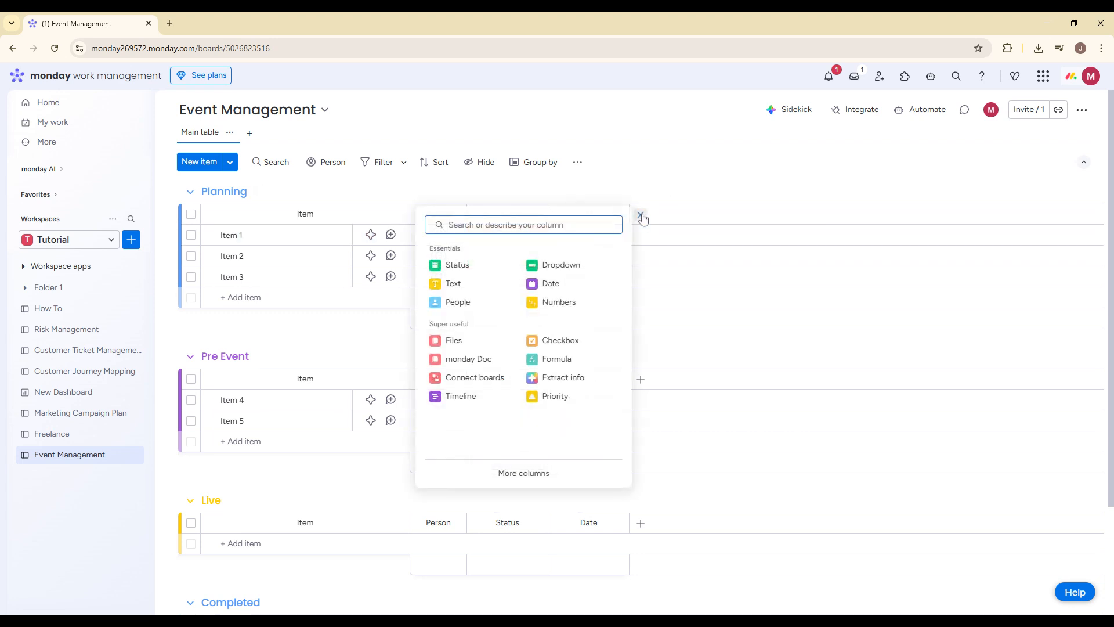
click(464, 283)
key(ctrl+a)
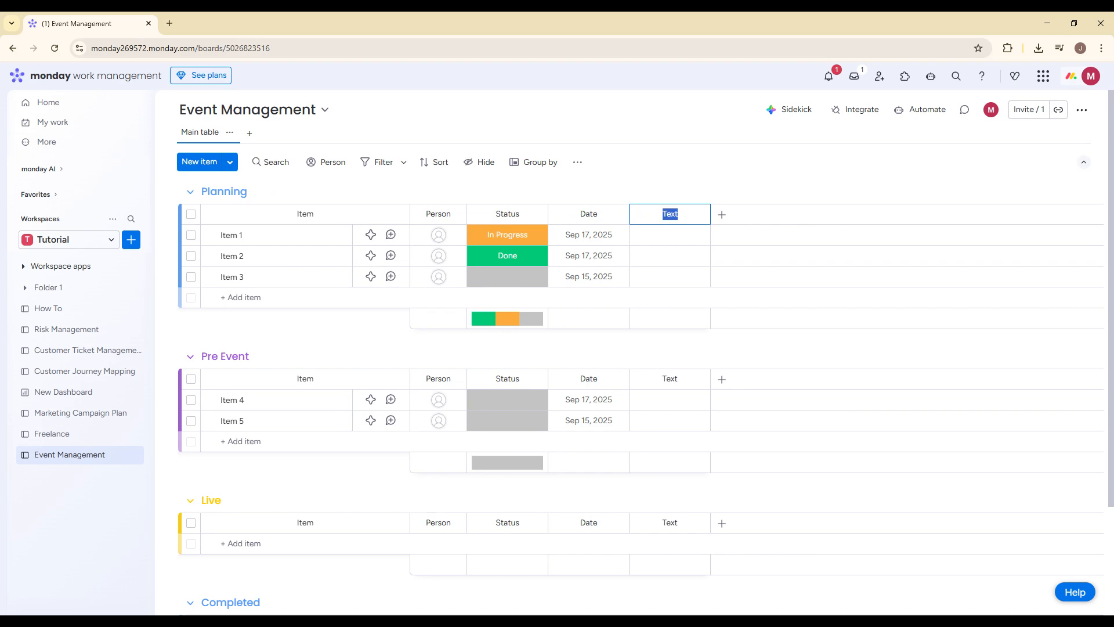
text(Location)
- Add a numbers column named Budget after the Location column
click(722, 214)
click(633, 302)
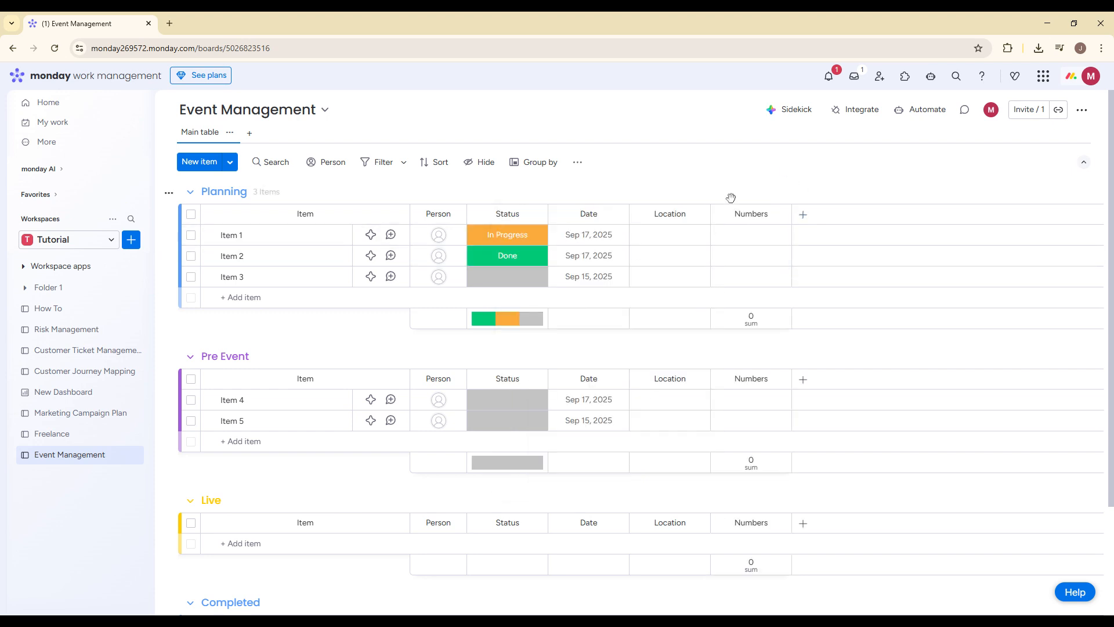
key(ctrl+a)
text(bY)
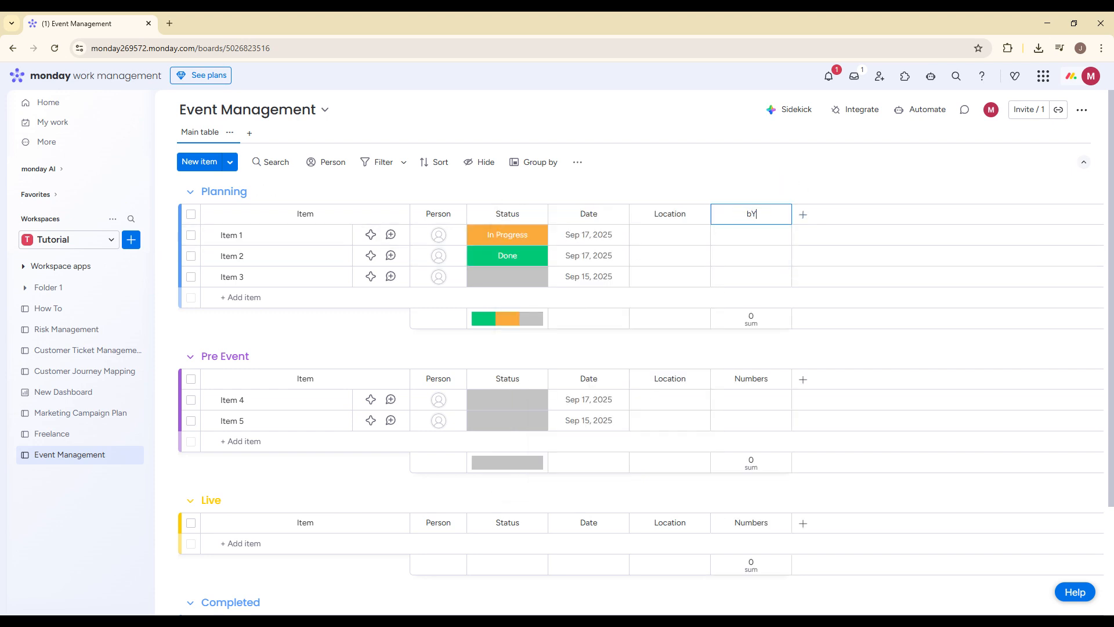
text(Ddget)
key(BackSpace)
text(d)
key(Return)
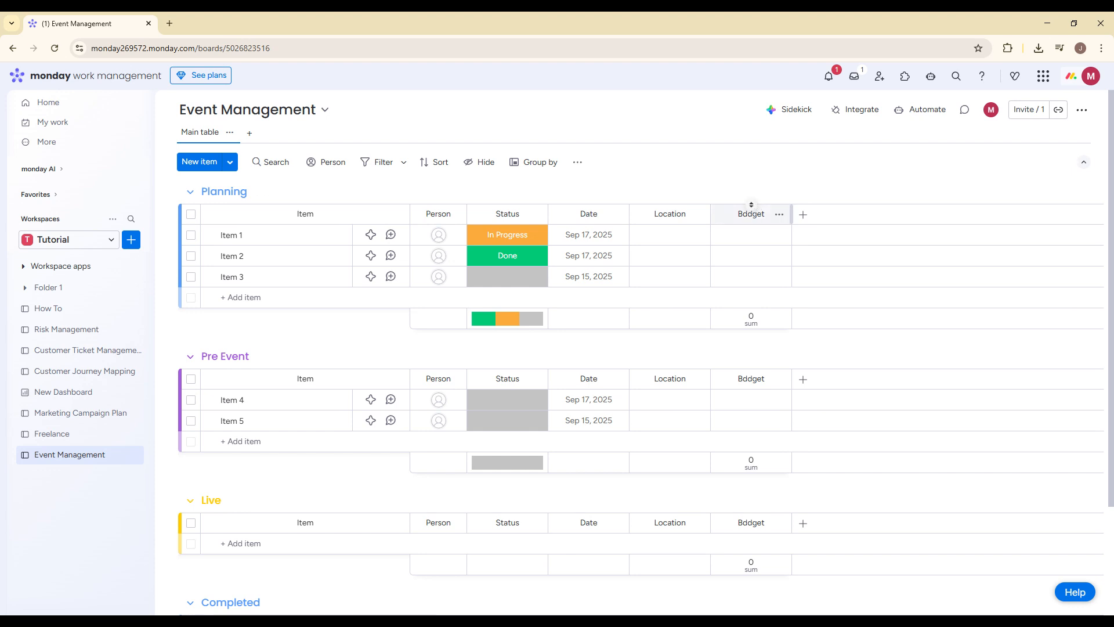
click(749, 218)
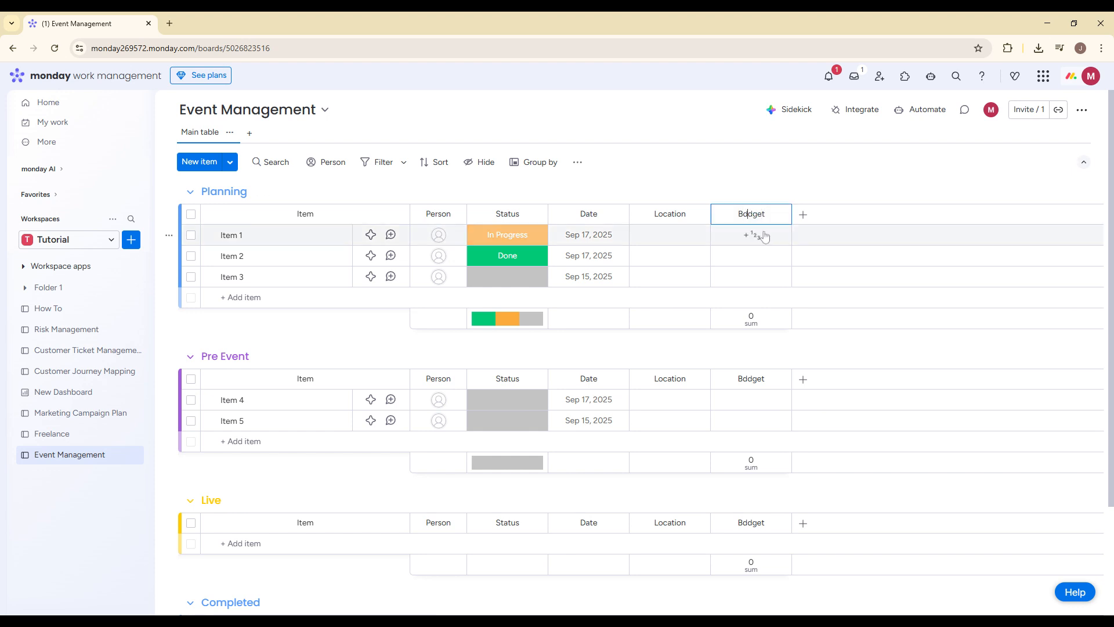
key(BackSpace)
text(u)
key(Return)
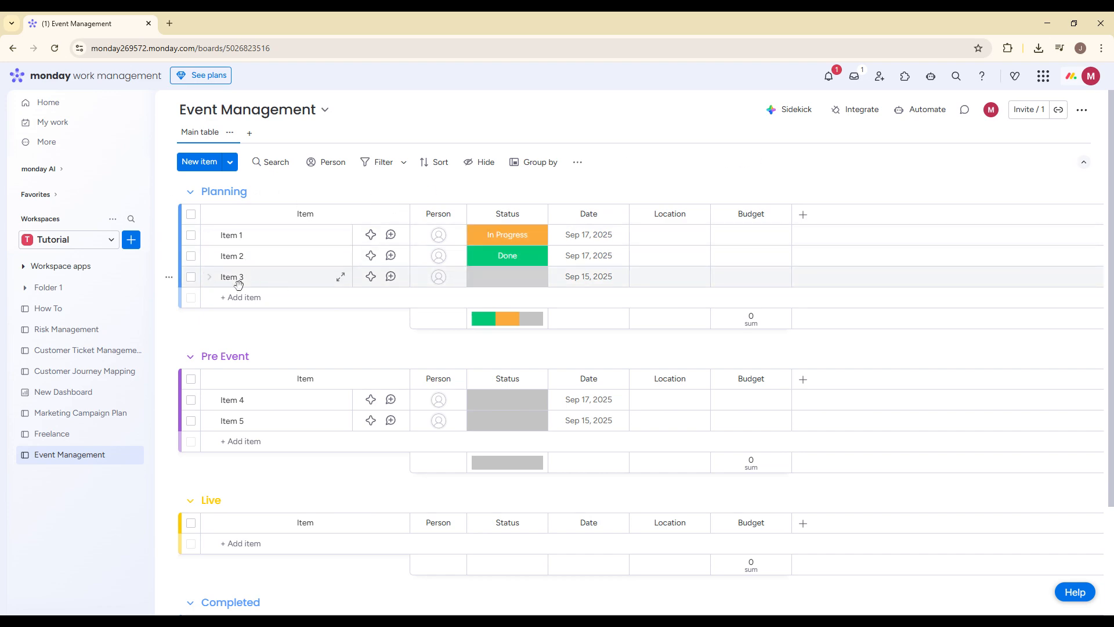
- Rename the three items in the Planning group as Catering, Sound and Entertainment
click(231, 235)
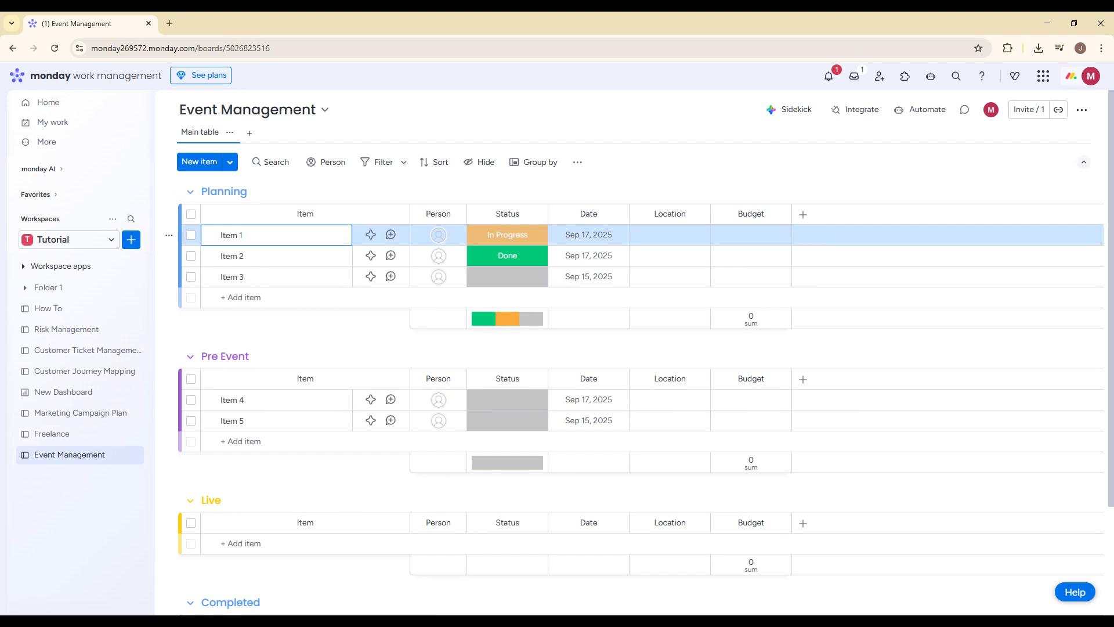
key(ctrl+a)
text(Catering)
click(268, 256)
key(ctrl+a)
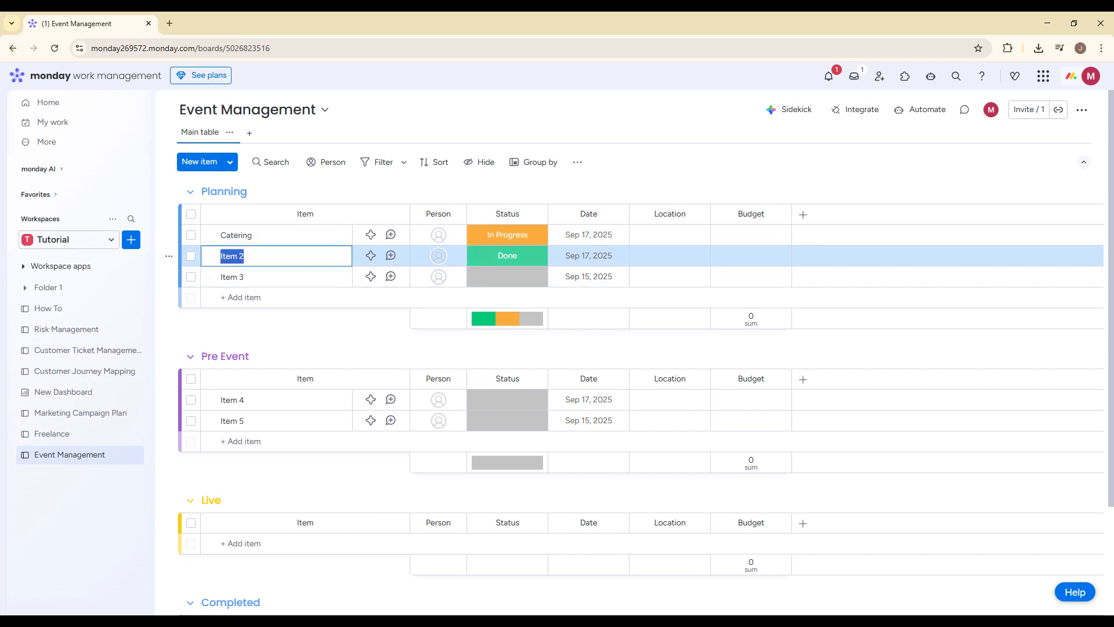
text(Sound)
click(255, 277)
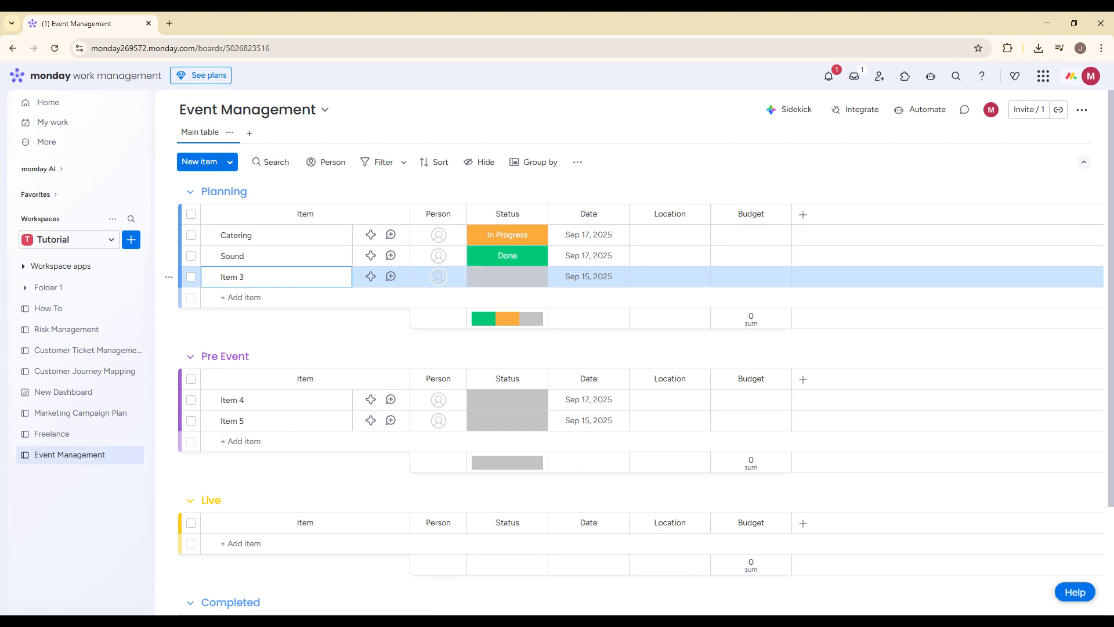
key(ctrl+a)
text(Entertainment)
key(Return)
click(470, 358)
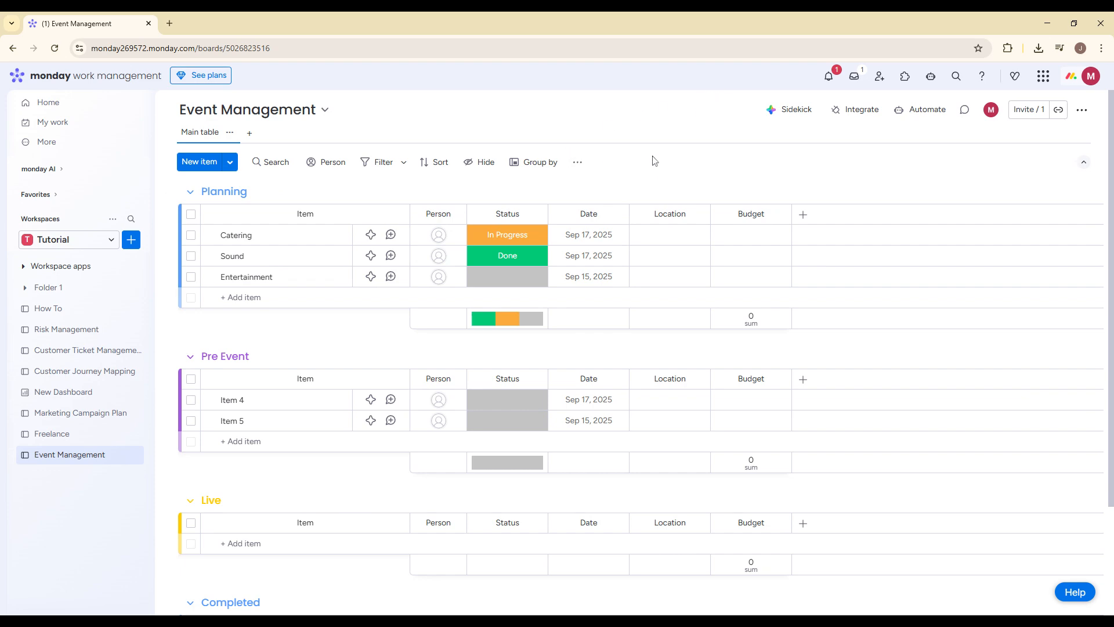
- Create another new board named Vendors Management in the Tutorial workspace
click(134, 455)
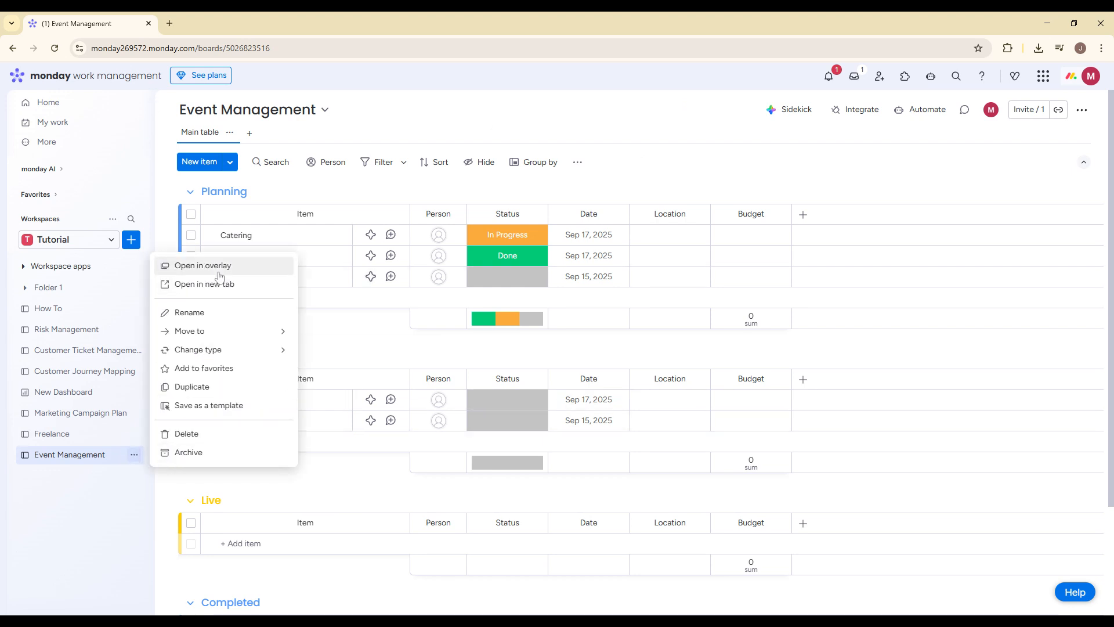
click(87, 479)
click(132, 240)
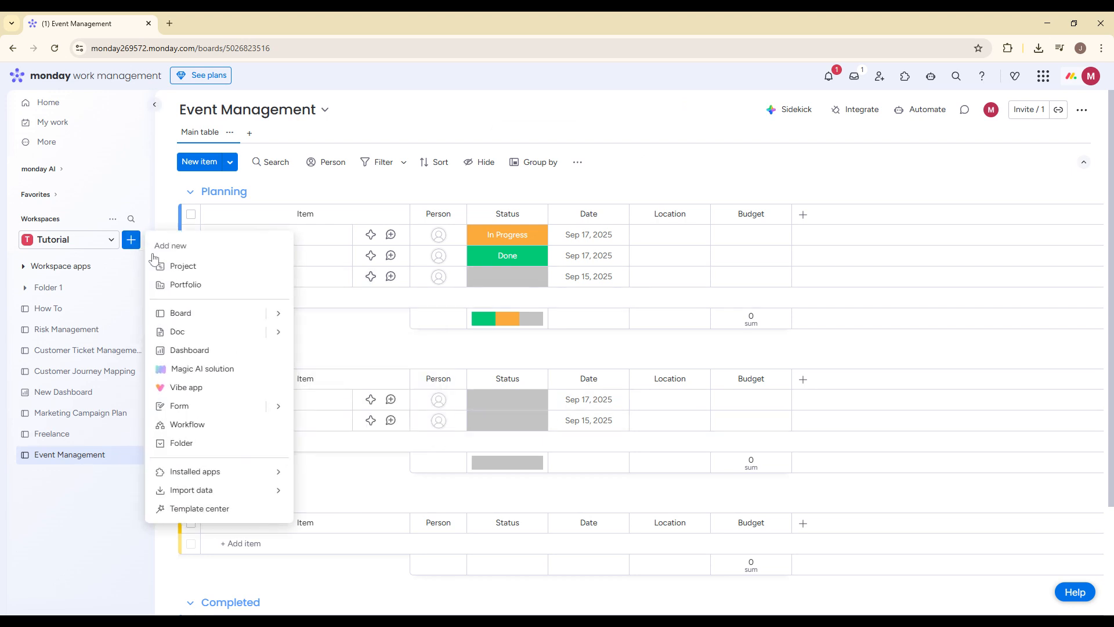
mouse_move(226, 313)
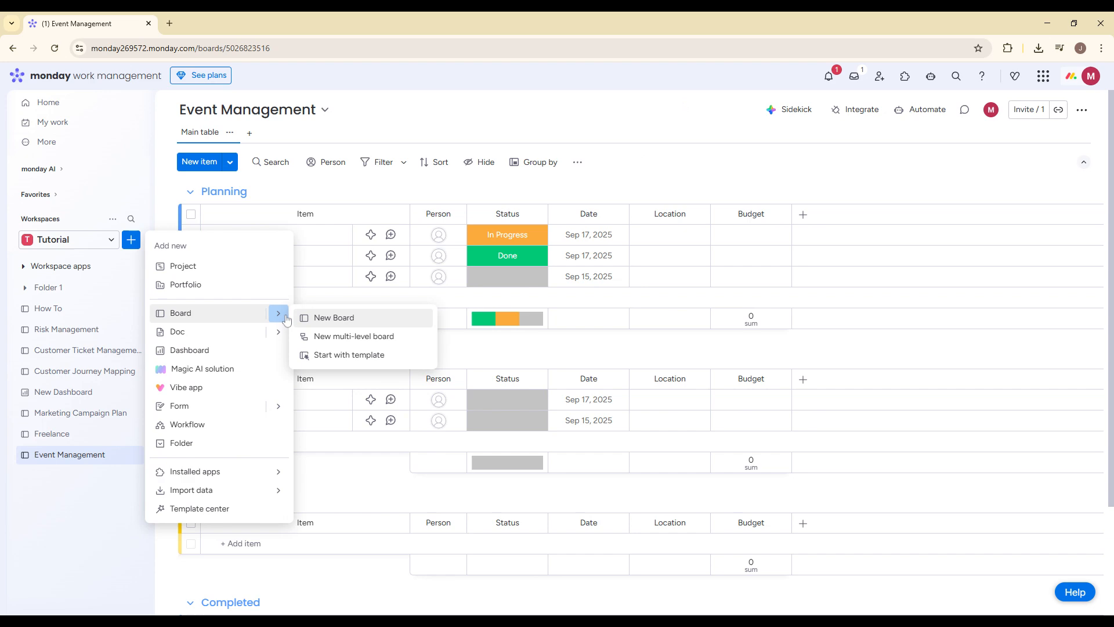
click(320, 320)
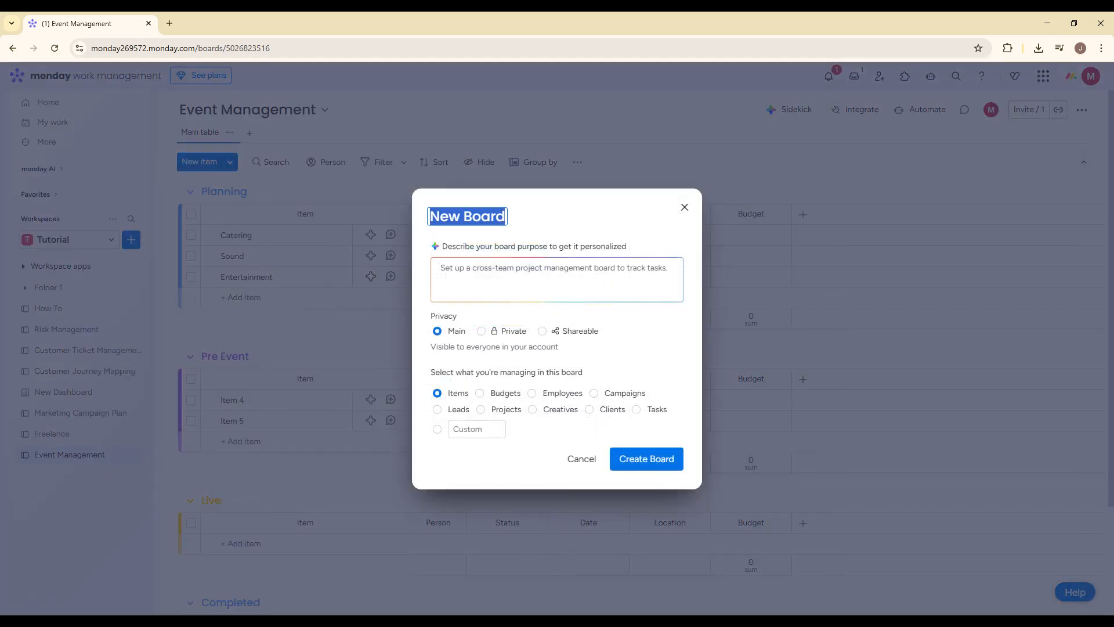
text(Vne)
key(BackSpace)
key(BackSpace)
text(ed)
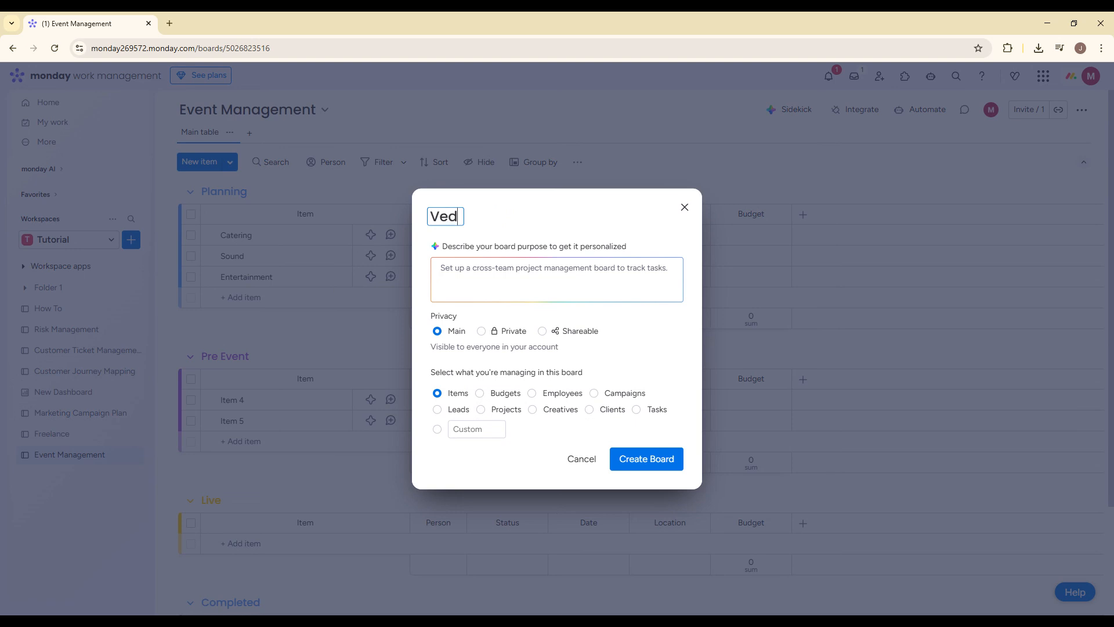
text(ndors Mana)
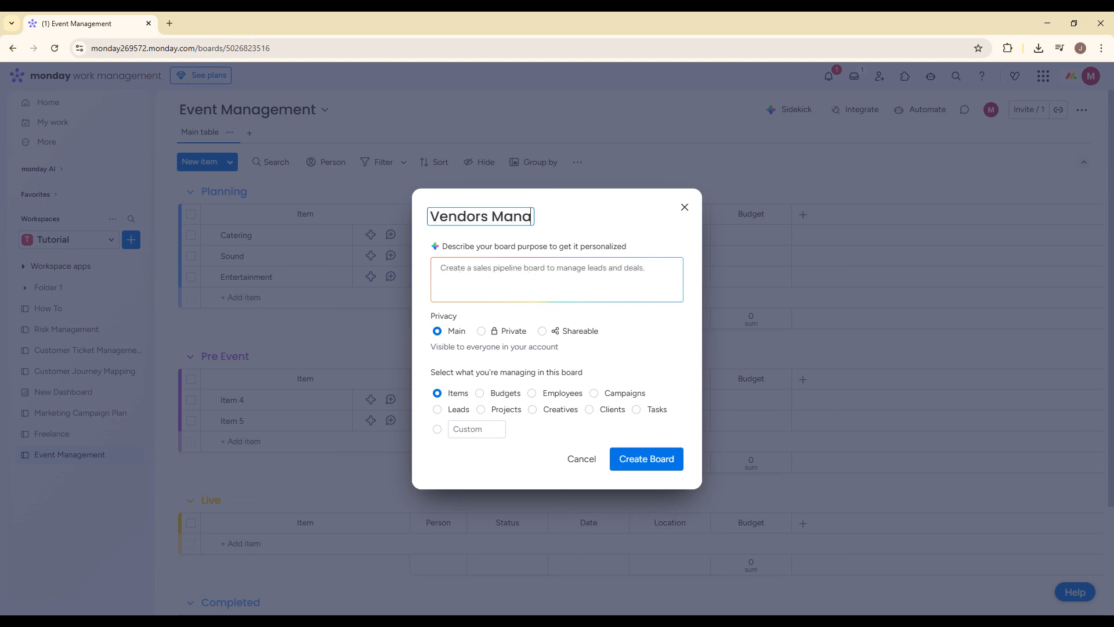
text(gement)
click(618, 457)
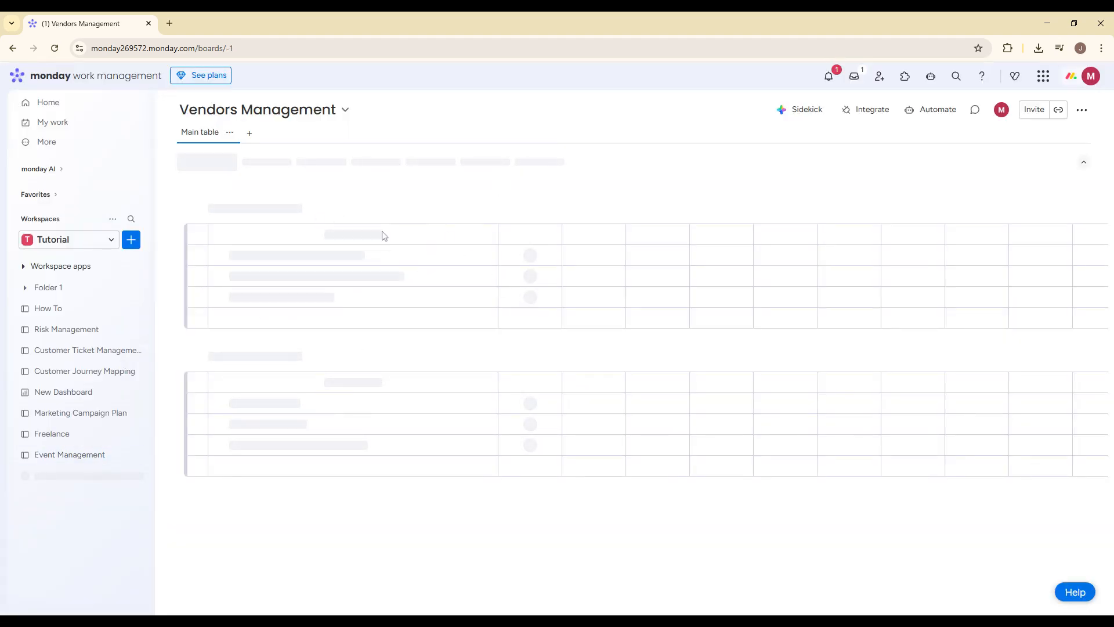
- Return to the Event Management board in the Tutorial workspace
click(58, 456)
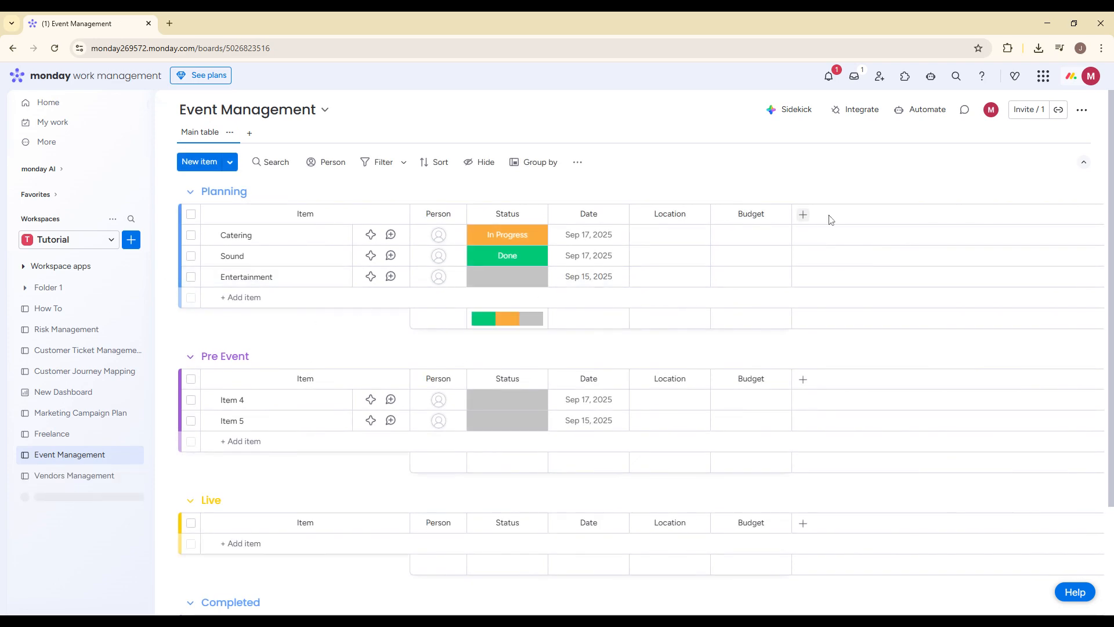
click(69, 454)
click(803, 214)
text(c)
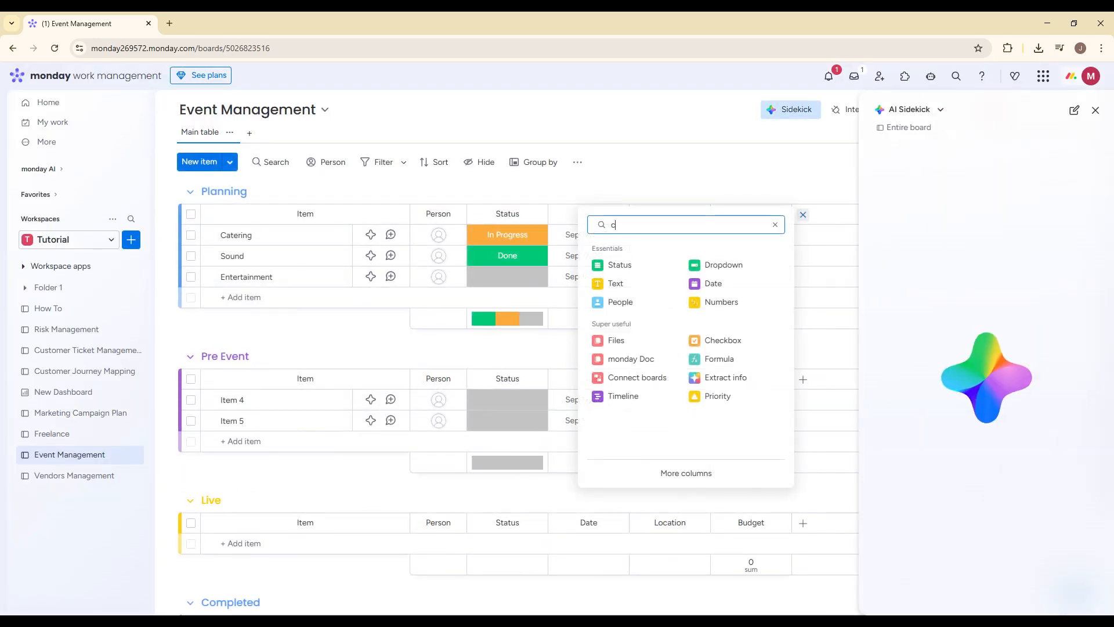
text(onnect)
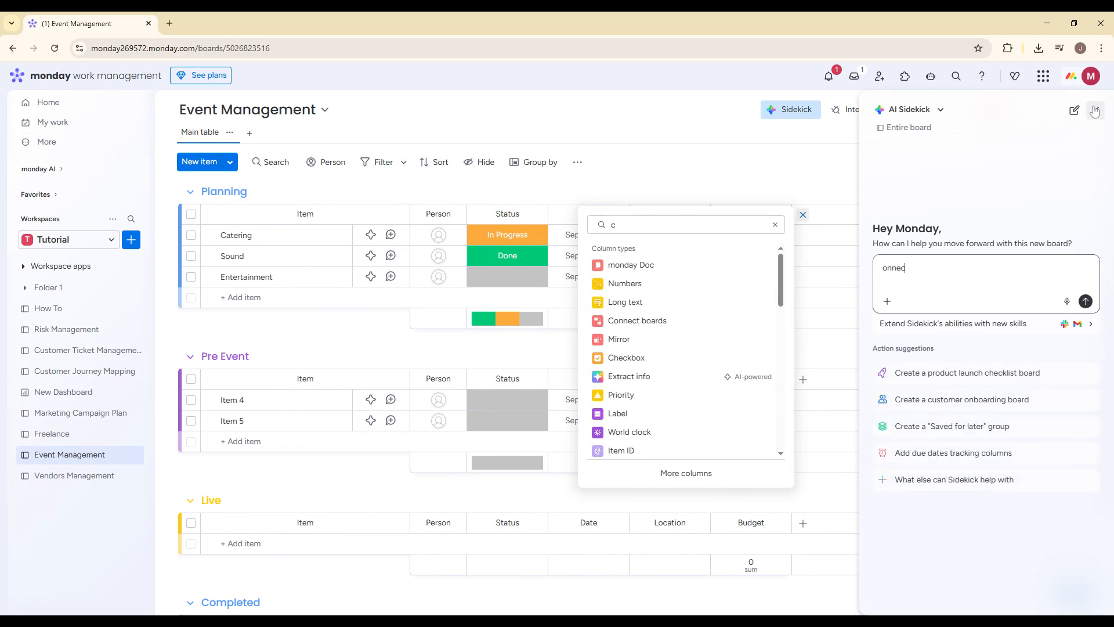
click(1095, 110)
click(802, 215)
- Add a Connect boards column after the Budget column, link it to the Vendors Management board, and postpone creating a mirror column
click(802, 214)
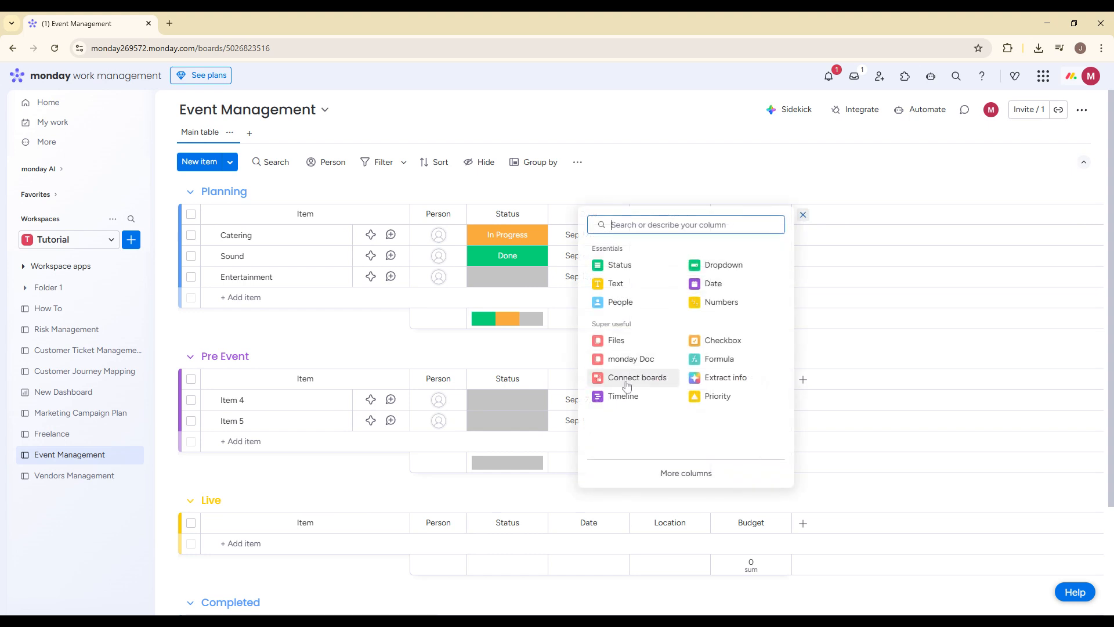
click(636, 377)
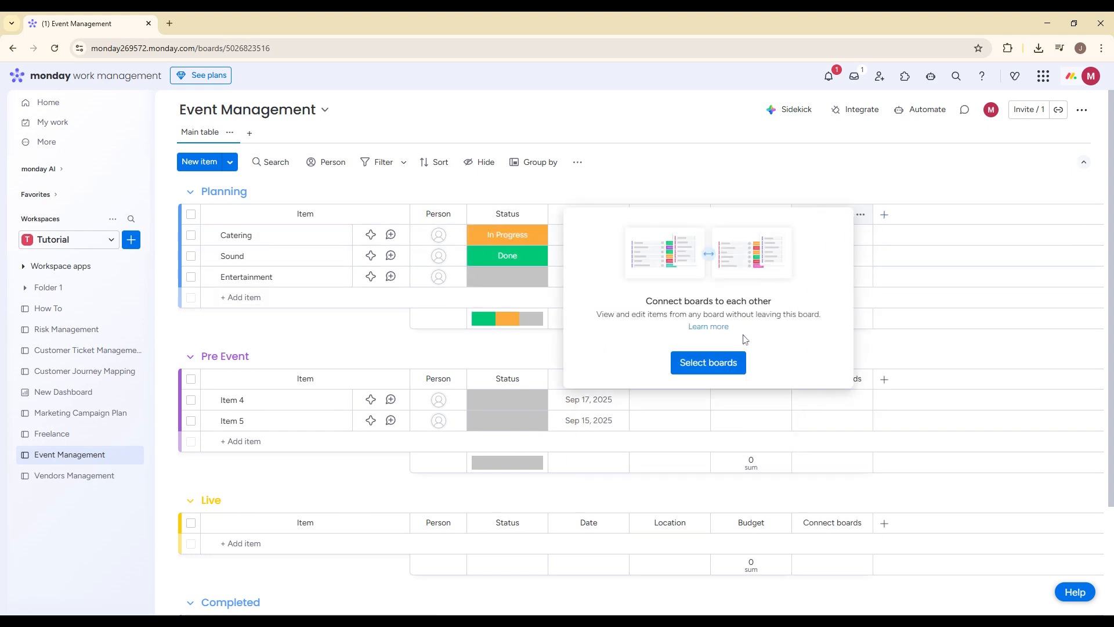
click(721, 362)
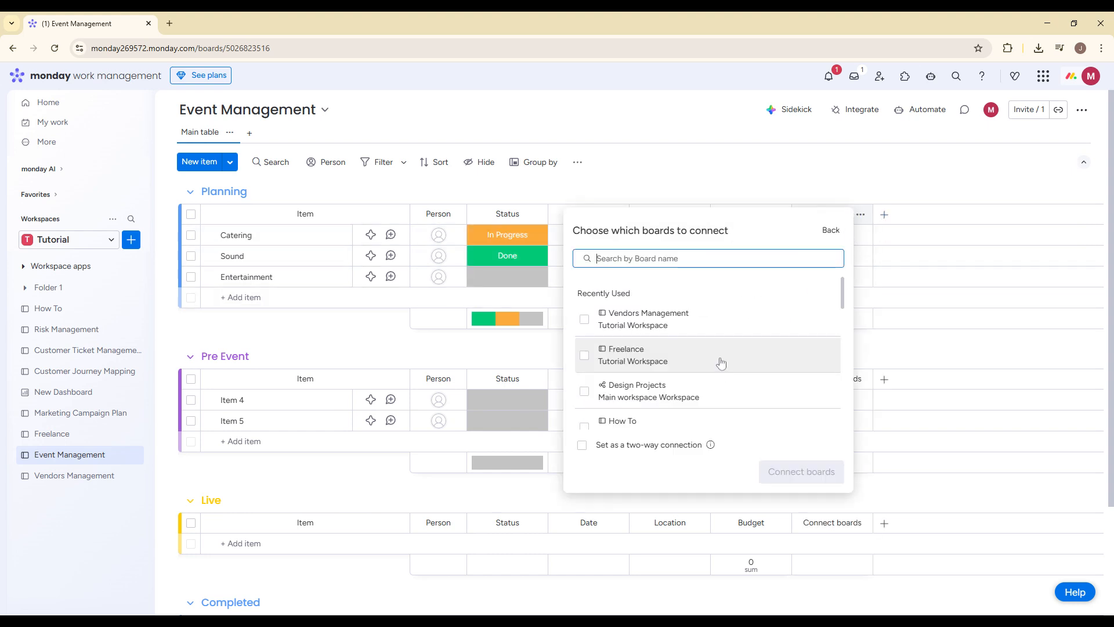
click(675, 325)
click(795, 471)
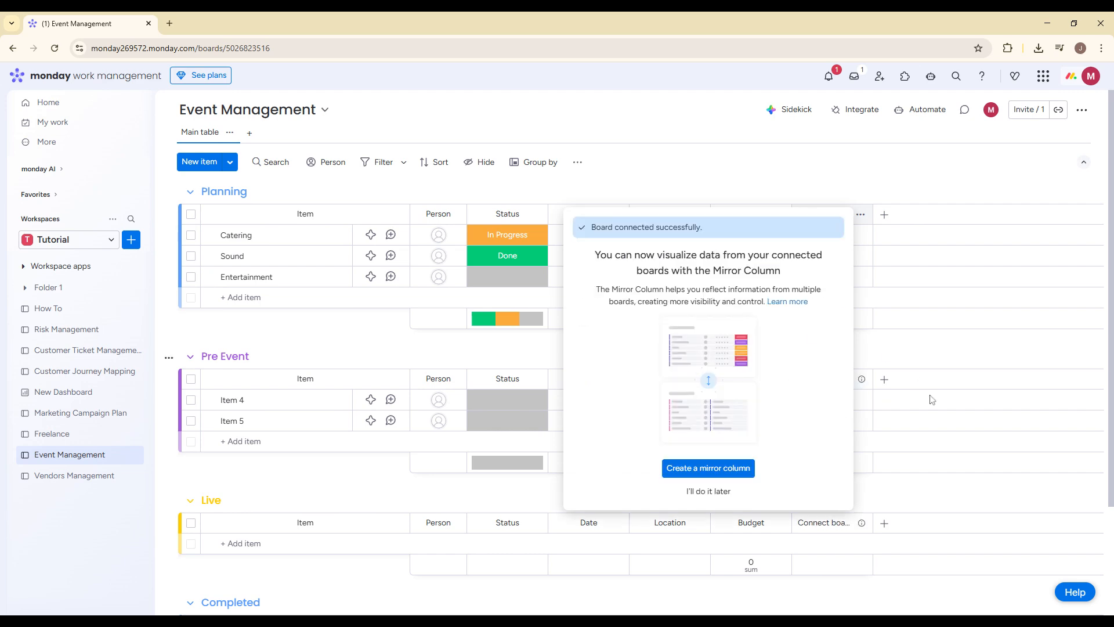
click(707, 490)
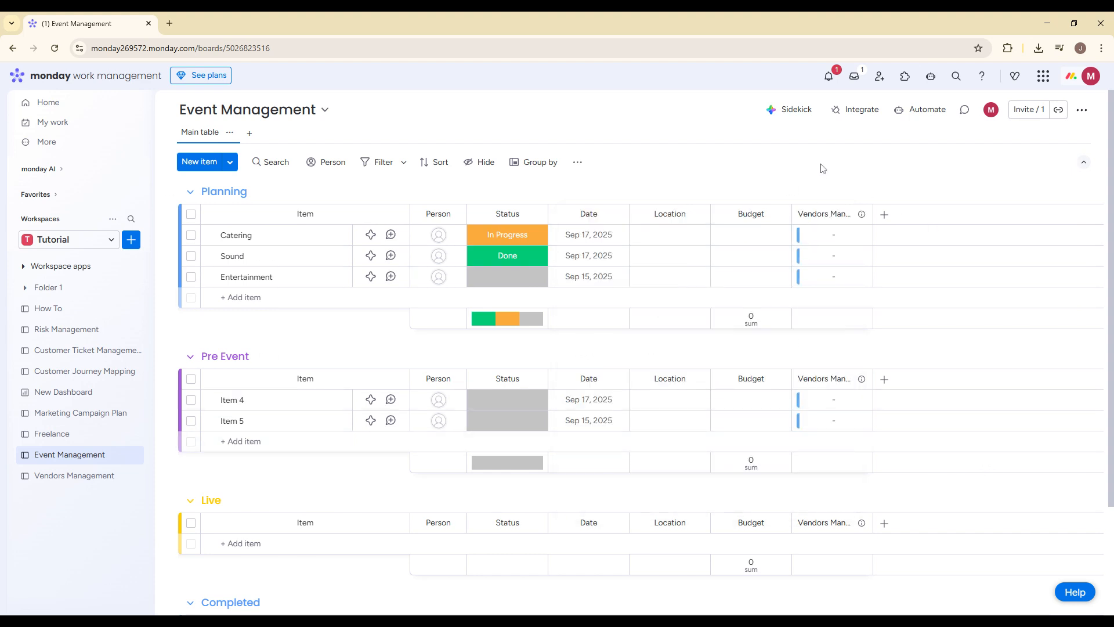